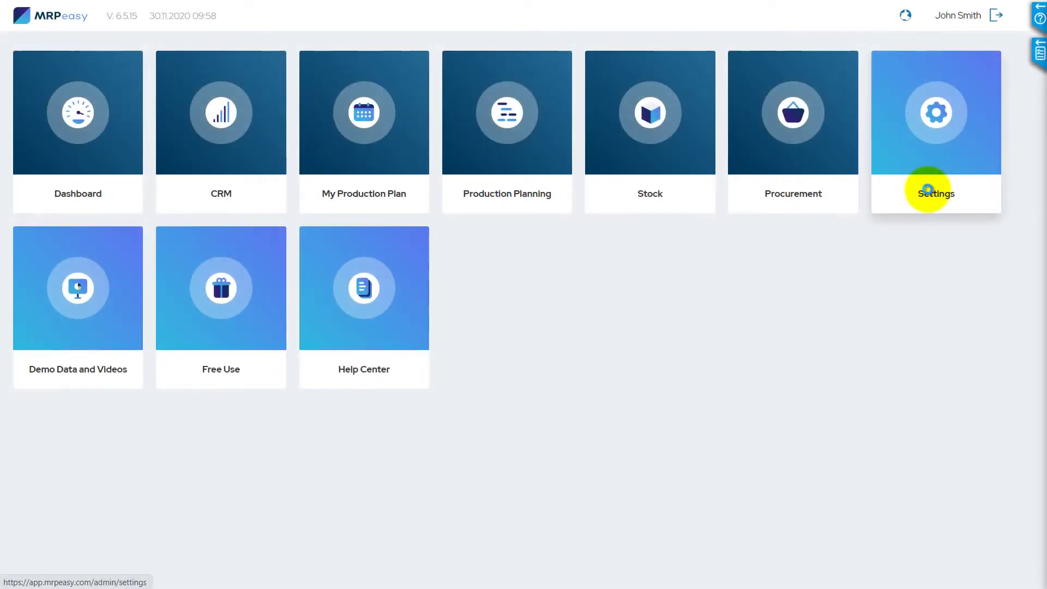
# Go to Settings, select Software settings, and switch the page into edit mode
pyautogui.click(929, 192)
pyautogui.scroll(-1, 925, 192)
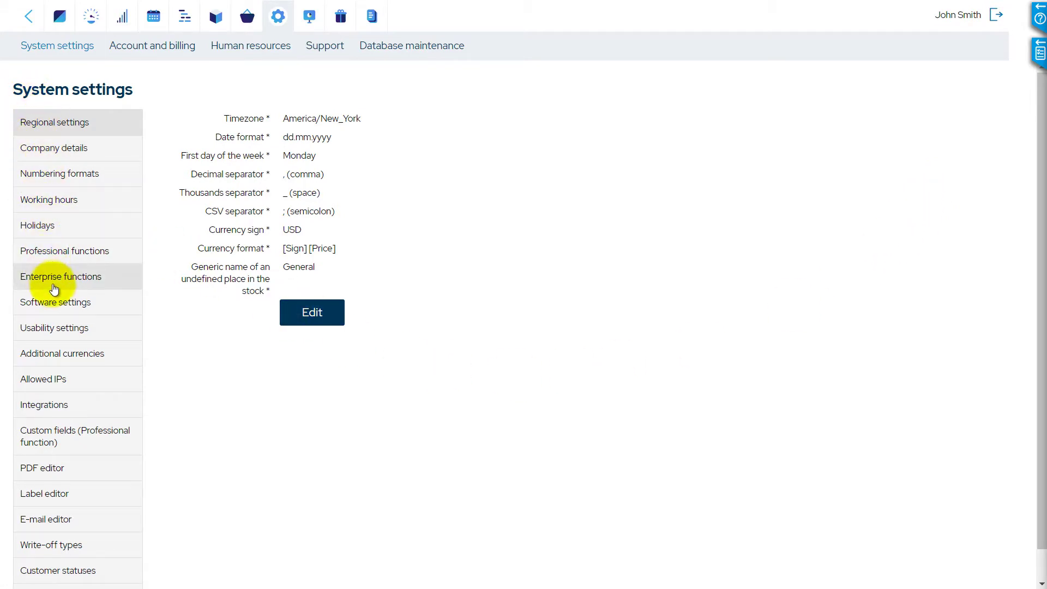
pyautogui.click(65, 304)
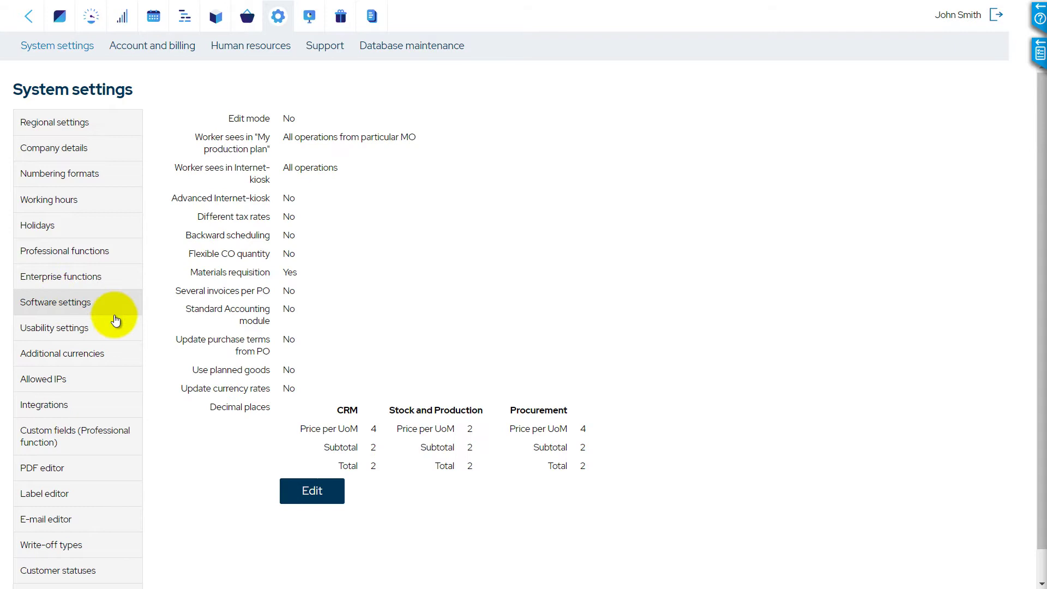
pyautogui.click(304, 492)
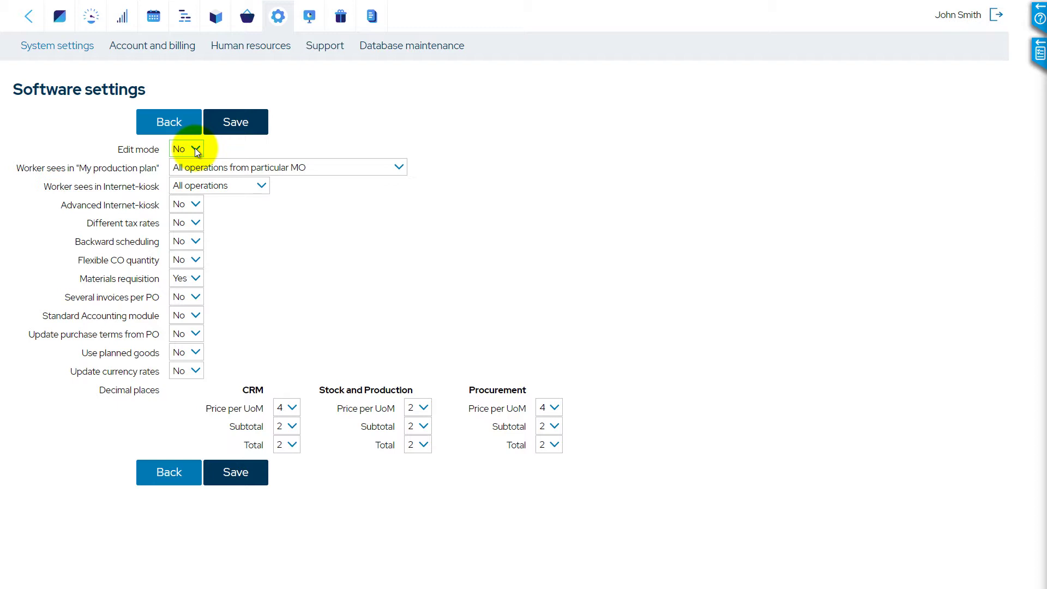
# Keep Edit mode at No, limit My production plan to own operations, and set kiosk to Ready for execution
pyautogui.click(196, 151)
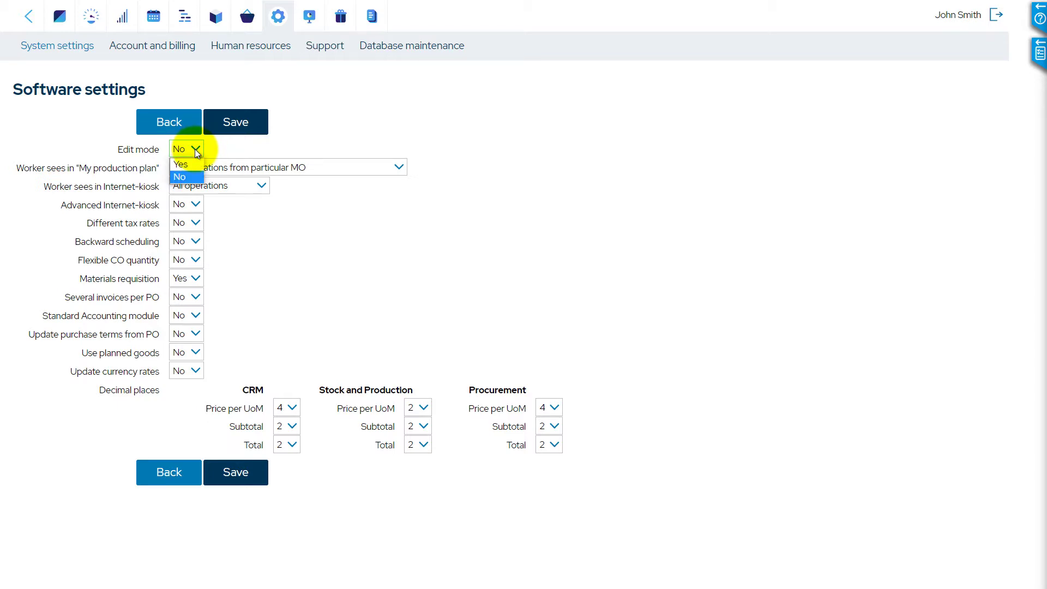
pyautogui.click(194, 149)
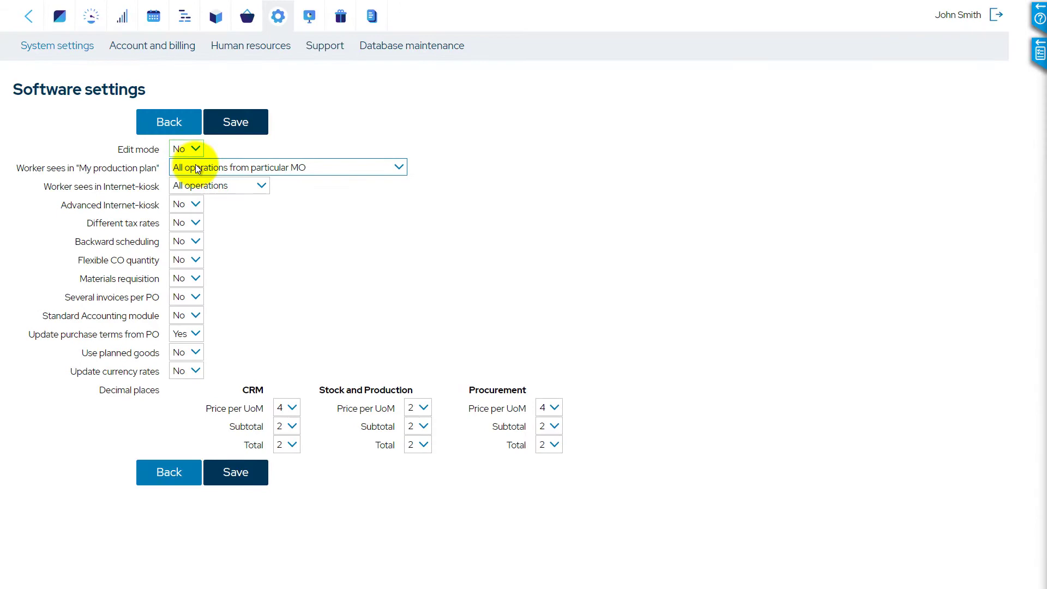
pyautogui.click(197, 169)
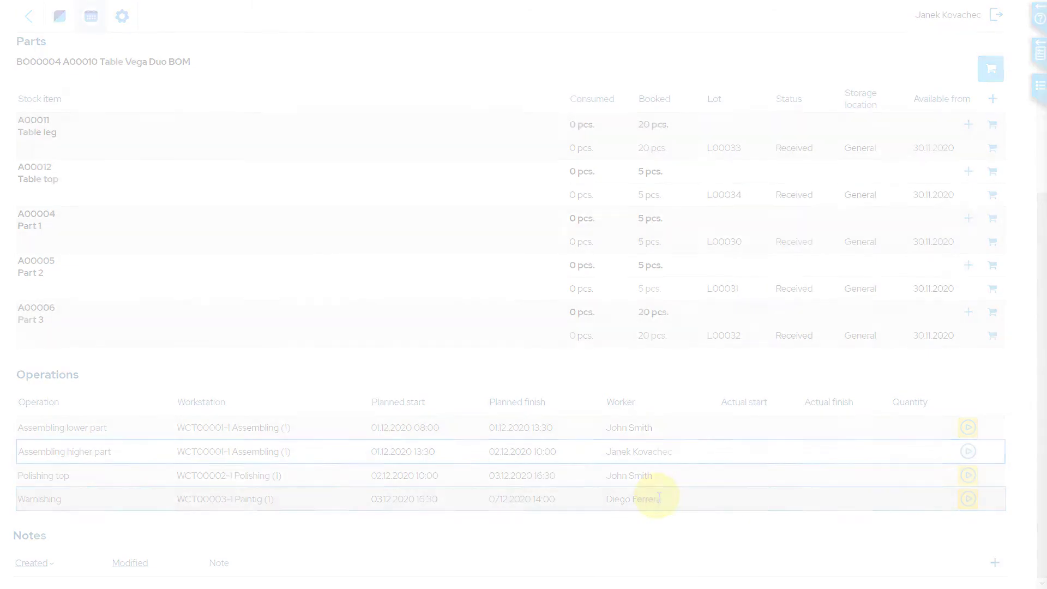
pyautogui.click(401, 171)
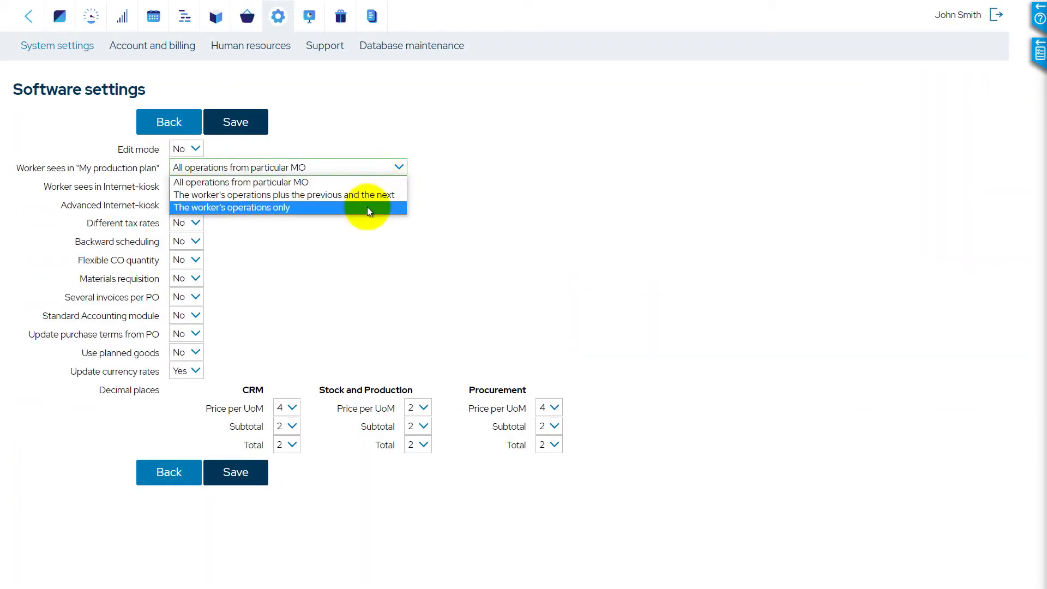
pyautogui.click(368, 207)
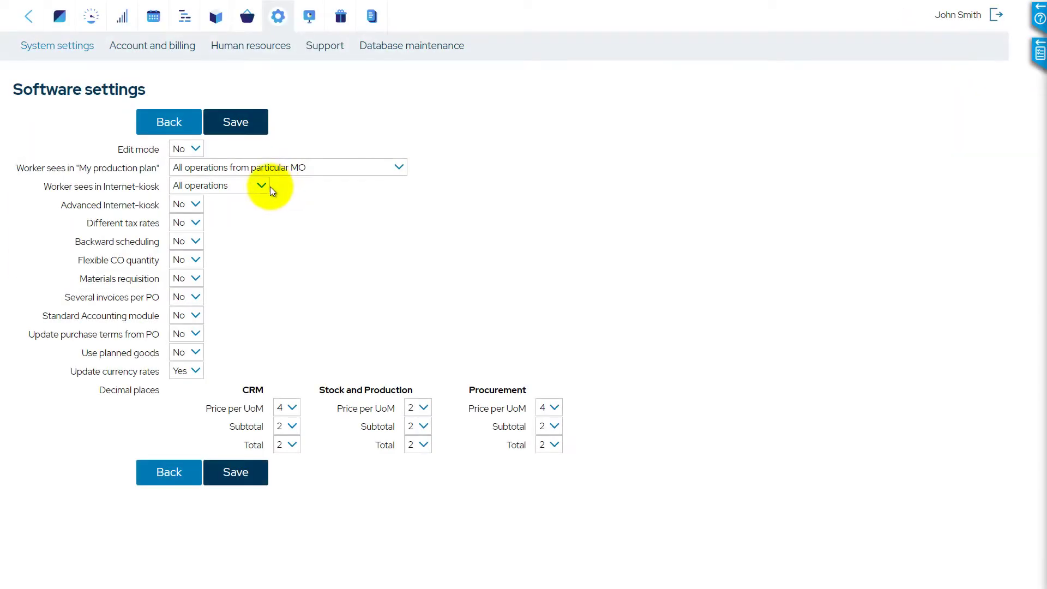
pyautogui.click(259, 187)
pyautogui.click(248, 213)
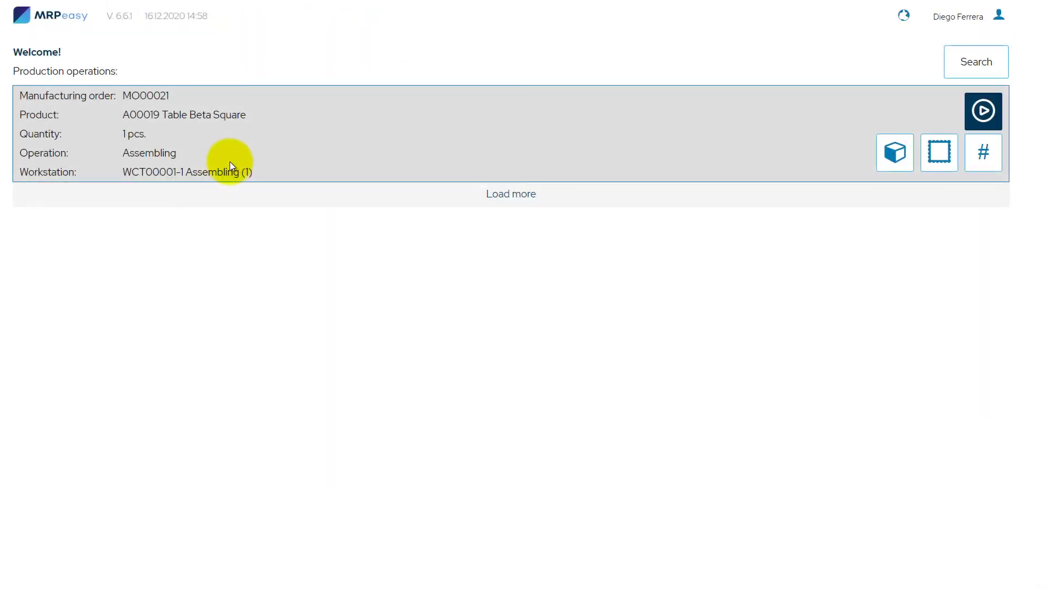
# View the MO00021 Assembling operation's parts list, then its attached table.png drawing
pyautogui.click(886, 157)
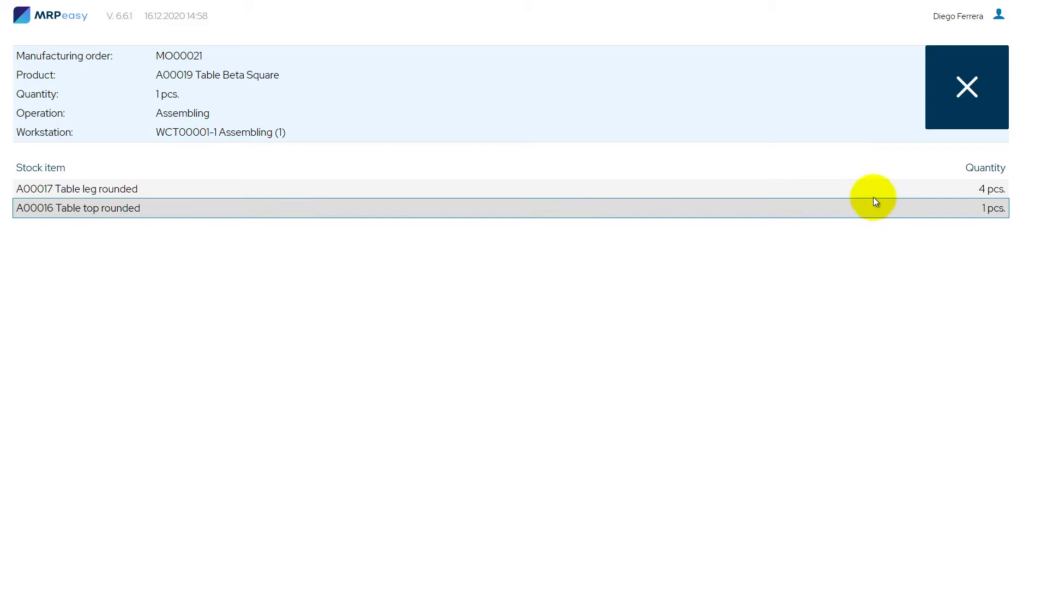
pyautogui.click(941, 128)
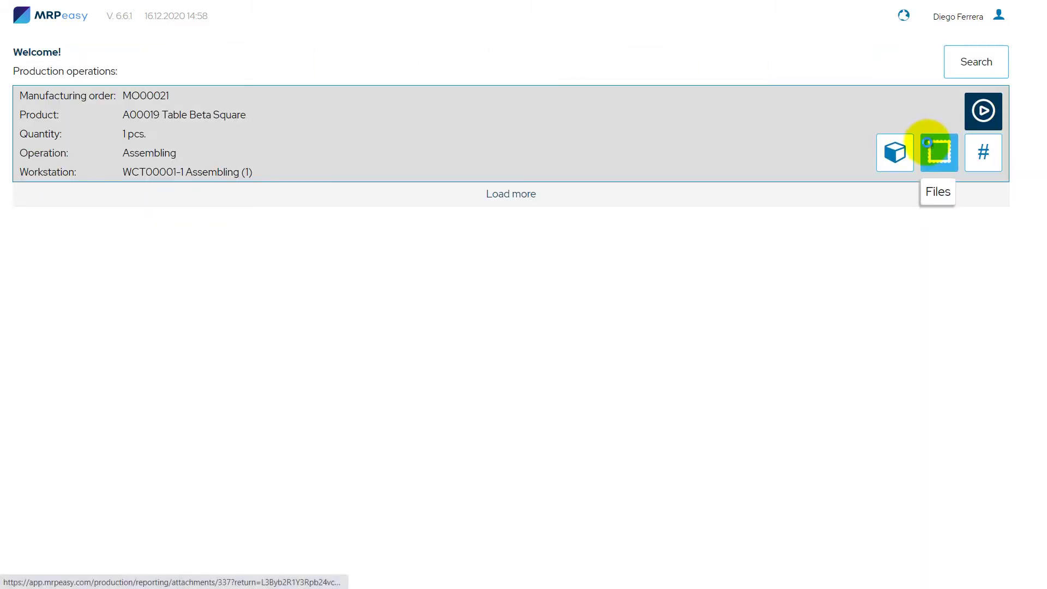
pyautogui.click(927, 142)
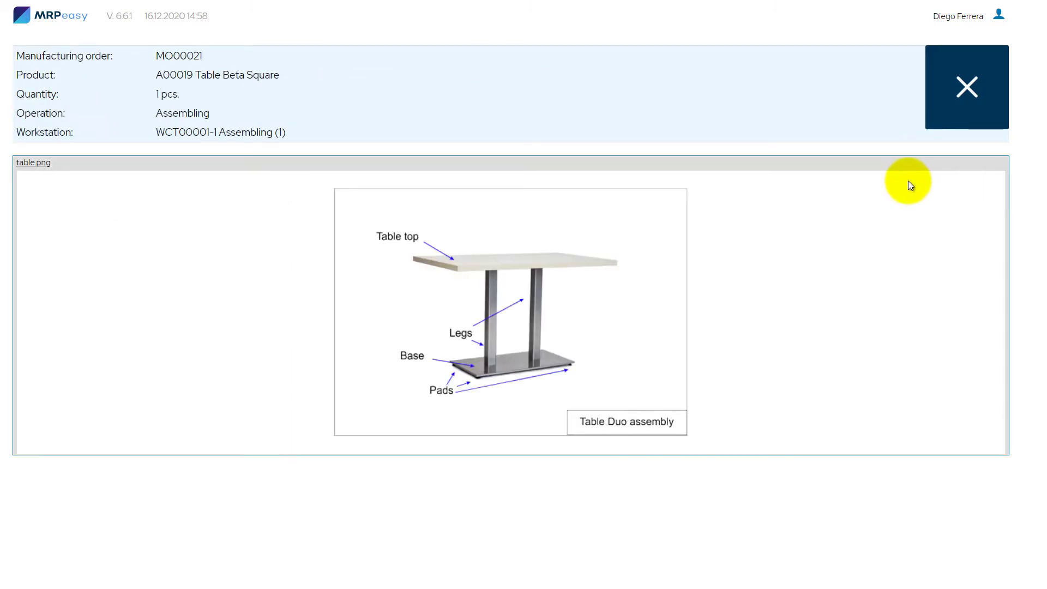
# Close the table.png view and set Different tax rates to Yes
pyautogui.click(949, 123)
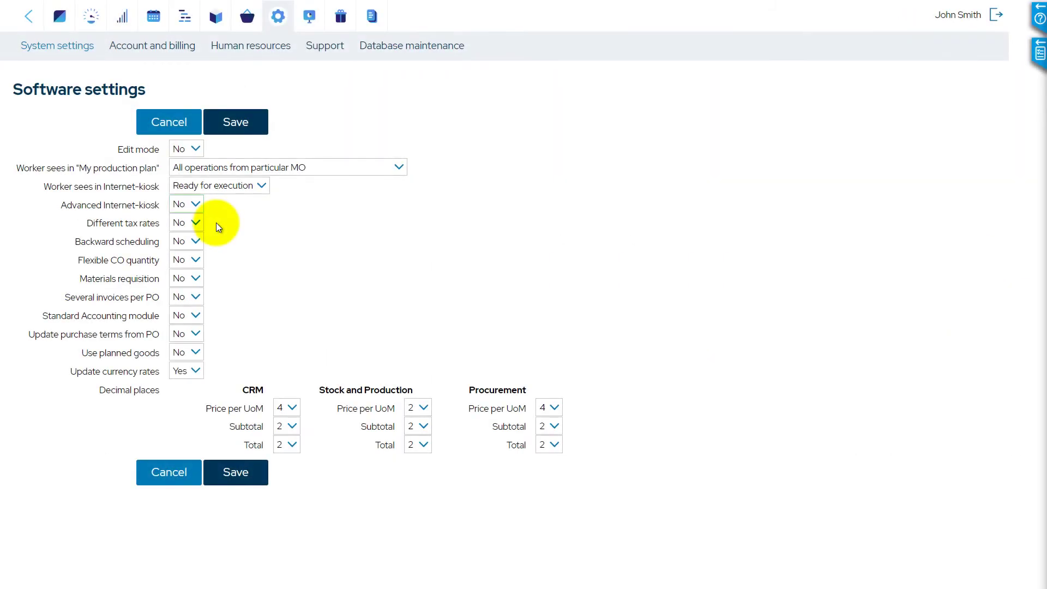
pyautogui.click(182, 224)
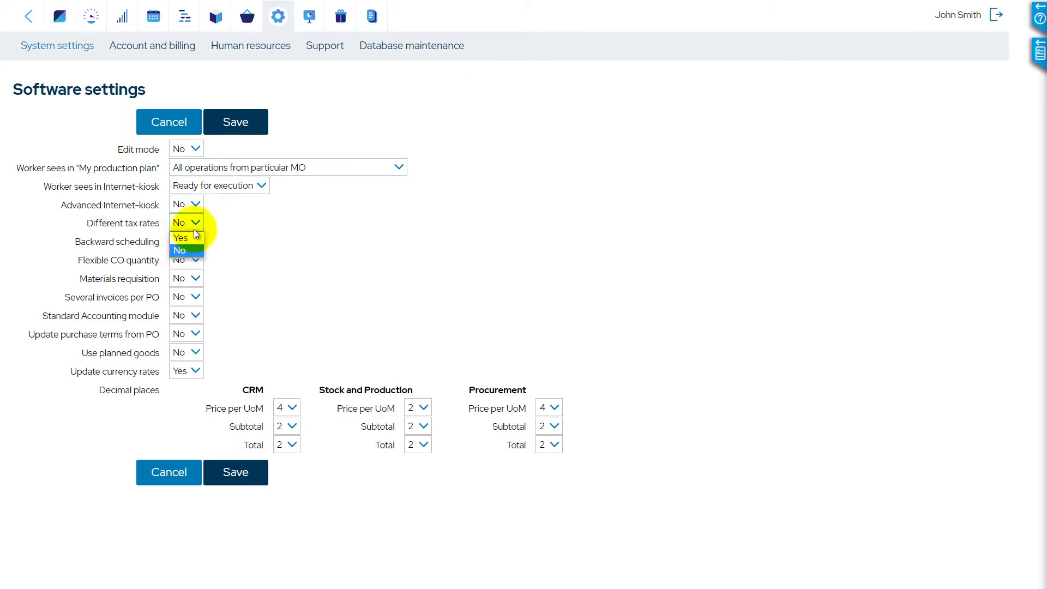
pyautogui.click(195, 240)
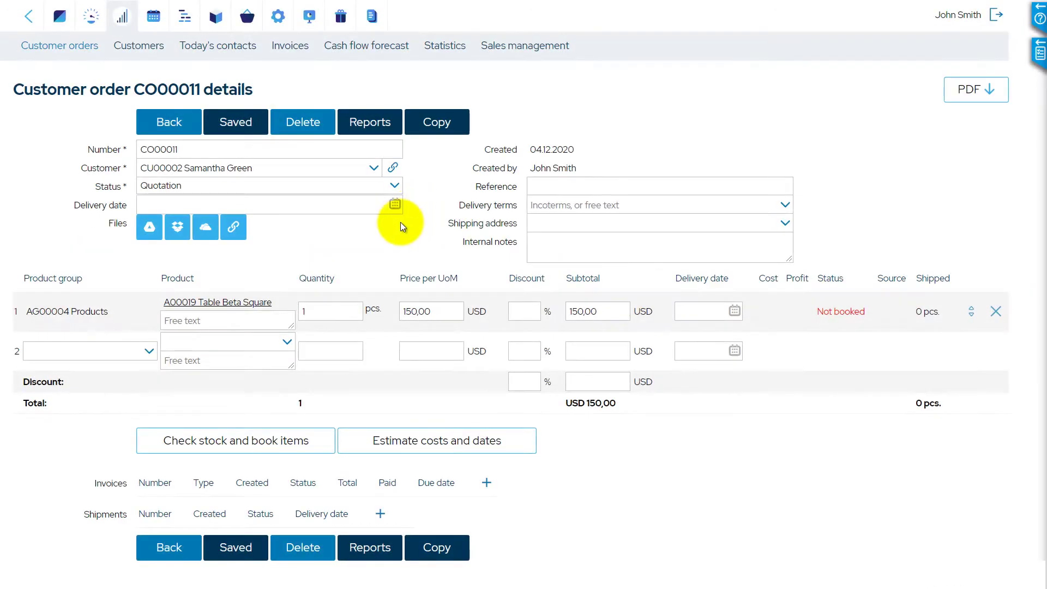
# Book all items of CO00011, creating MOs for missing products, and view the production schedule
pyautogui.click(270, 444)
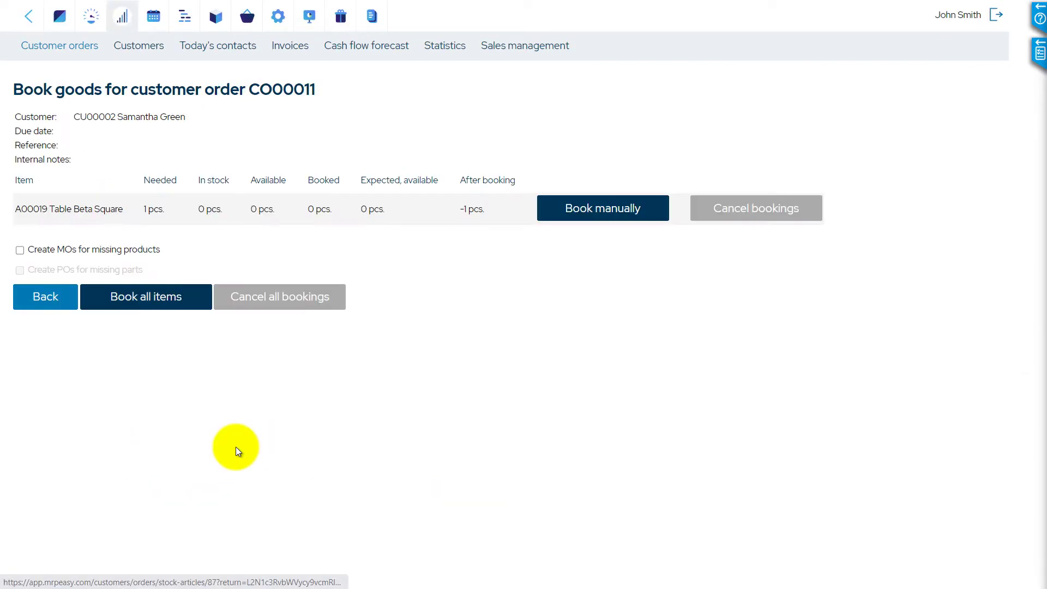
pyautogui.click(19, 249)
pyautogui.click(131, 298)
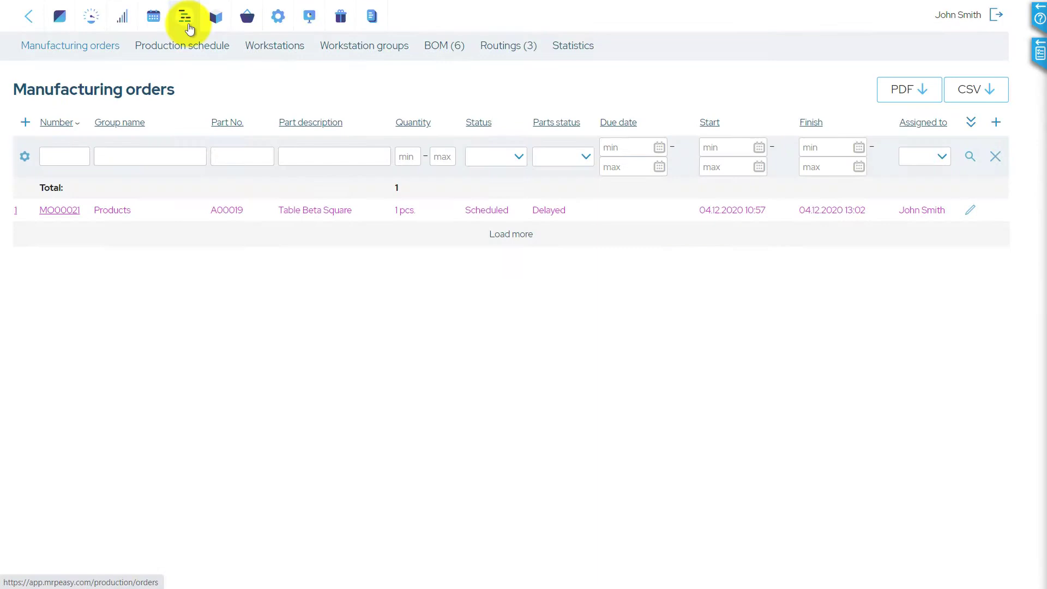
pyautogui.click(198, 48)
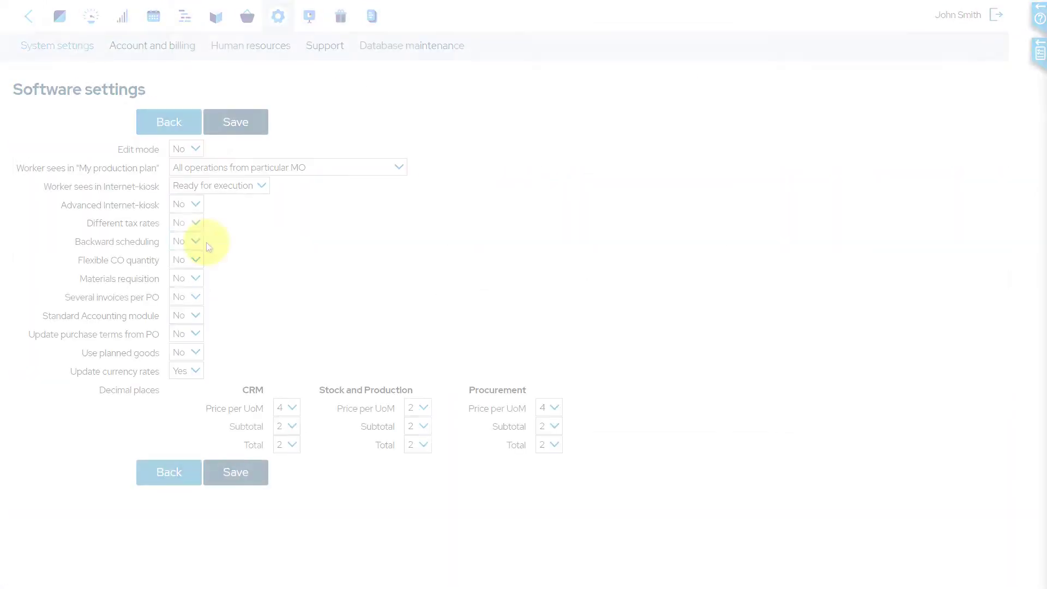
# Turn on backward scheduling, save settings, and set the order's delivery date to 23.12.2020
pyautogui.click(199, 241)
pyautogui.click(191, 256)
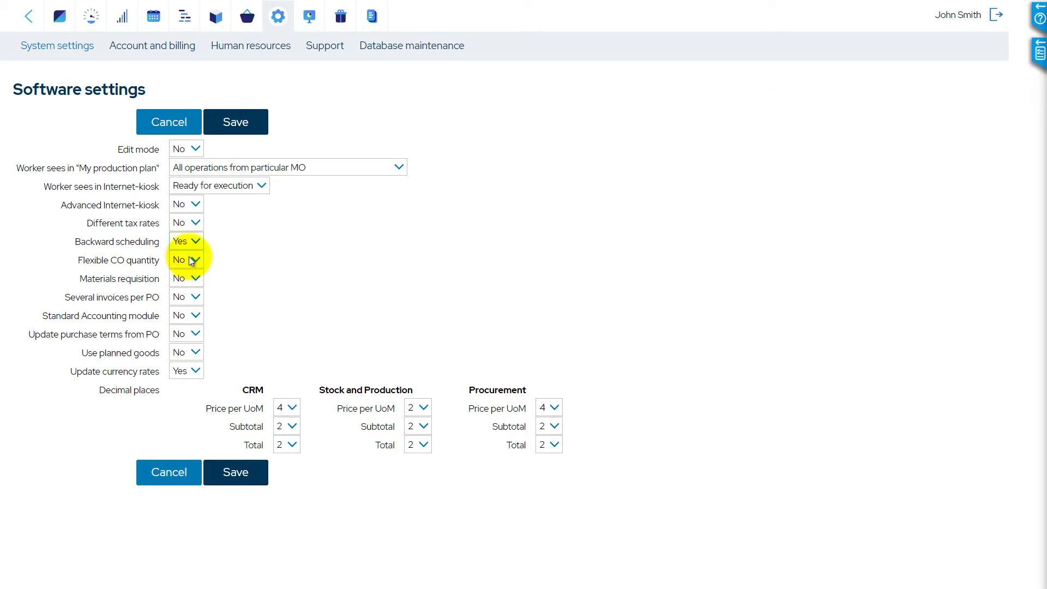
pyautogui.click(220, 478)
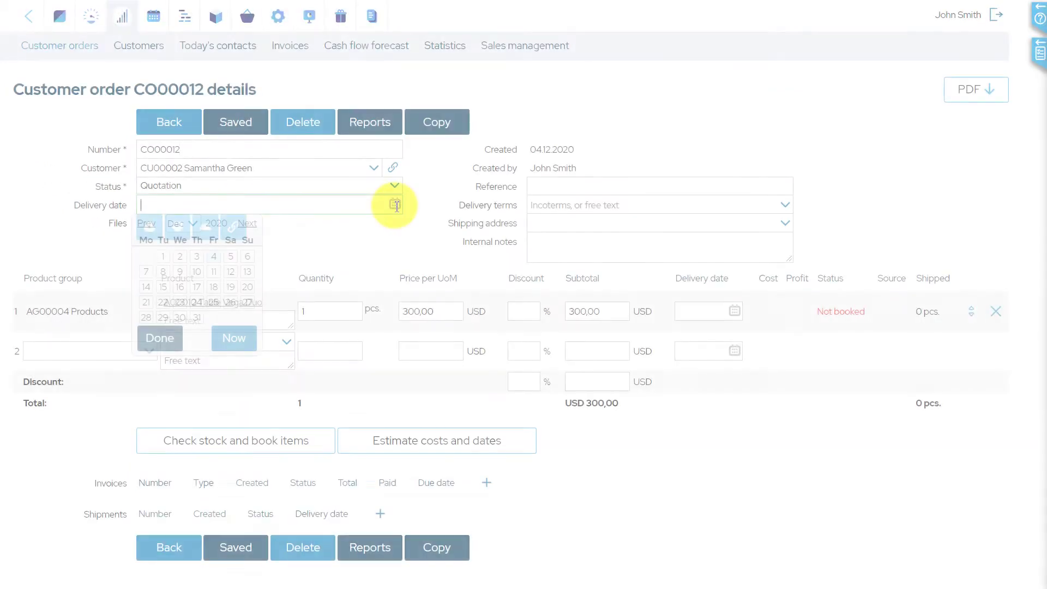
pyautogui.click(180, 302)
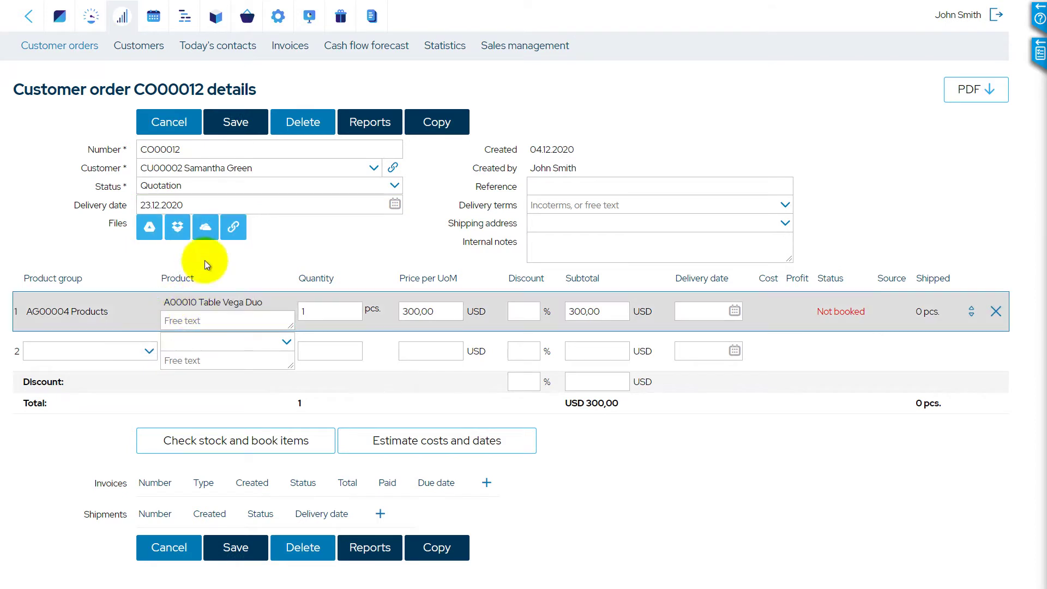
pyautogui.click(230, 128)
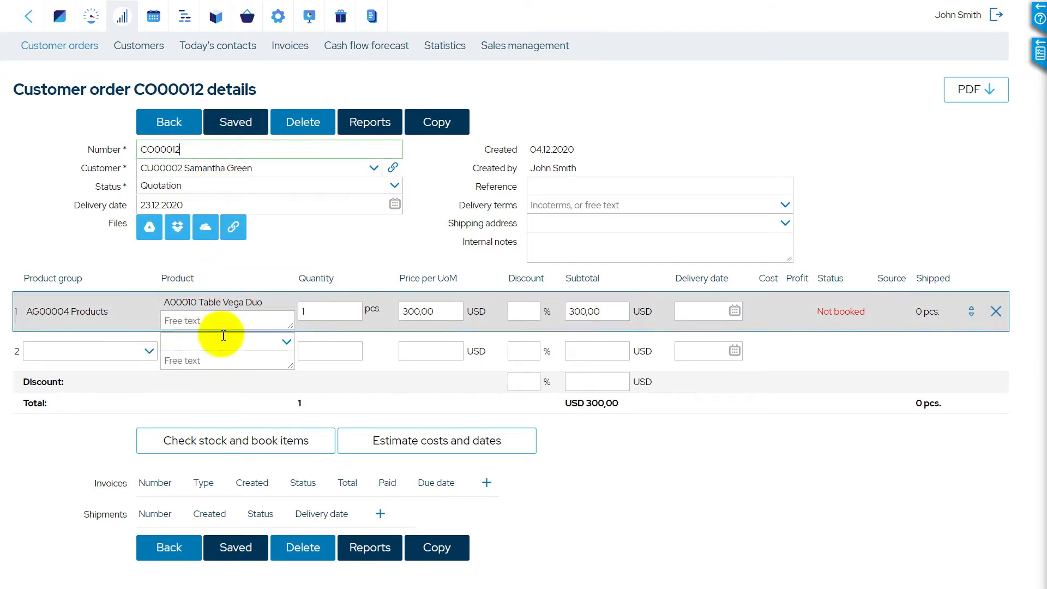
# Book all items of CO00012, creating MO00022 for Table Vega Duo, and view the schedule
pyautogui.click(192, 440)
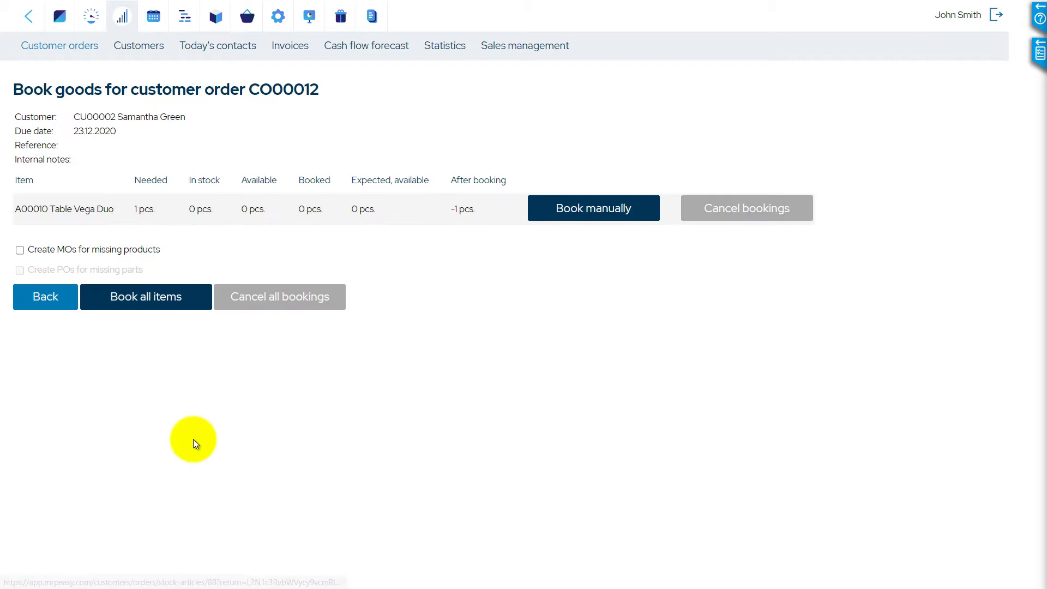
pyautogui.click(19, 251)
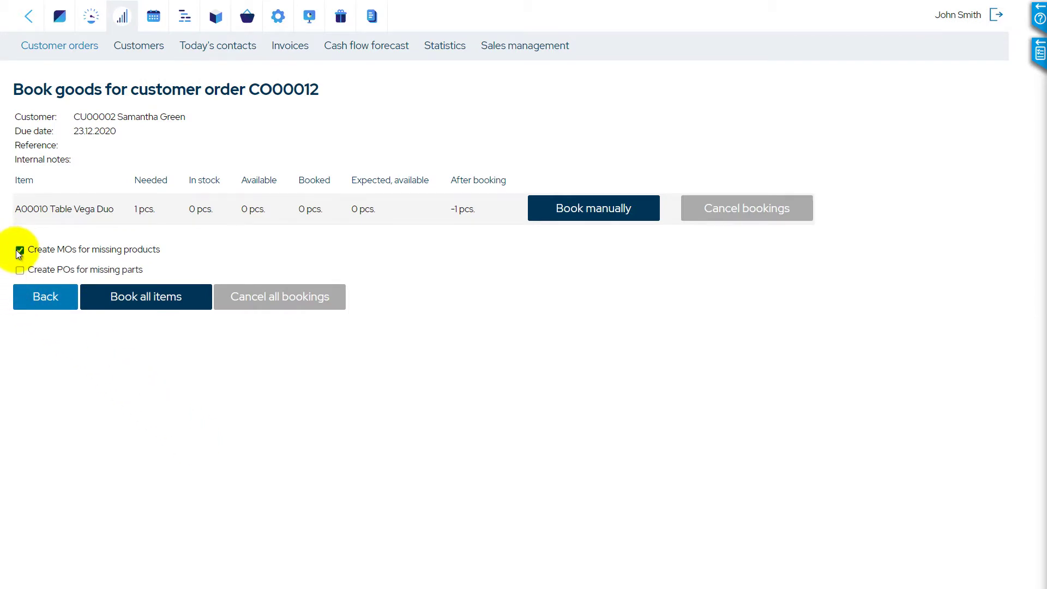
pyautogui.click(105, 302)
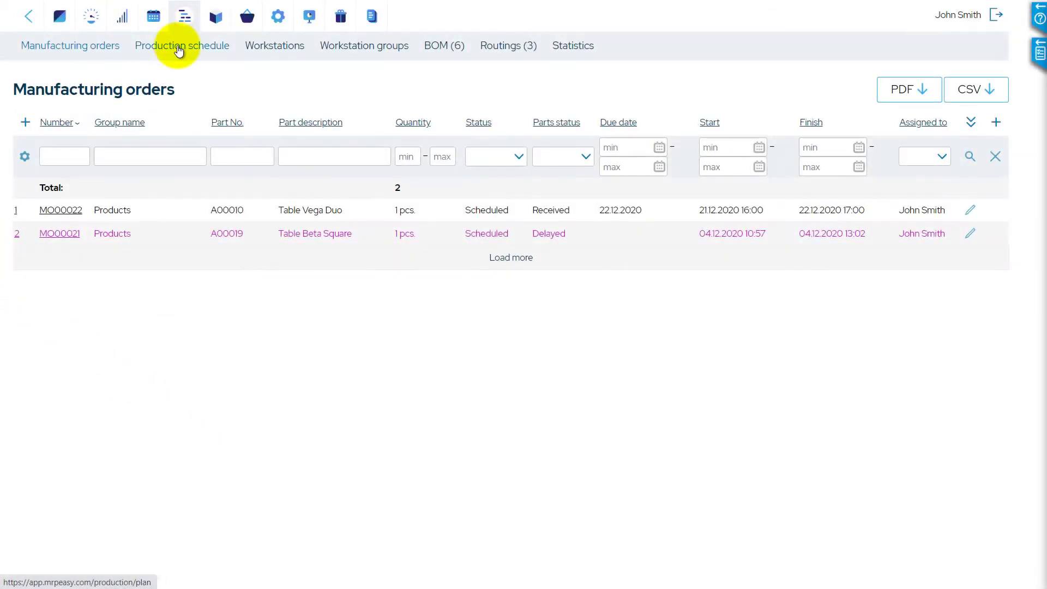
pyautogui.click(178, 45)
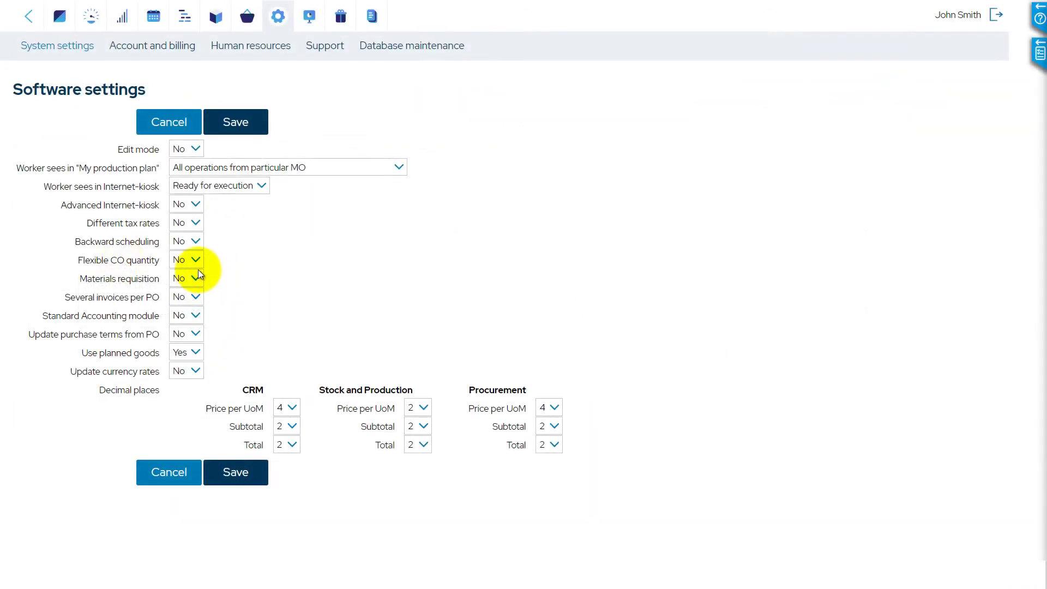
# Check Flexible CO quantity, book CO00009 with MOs, and confirm the line quantity drops from 5 to 3 pcs
pyautogui.click(197, 263)
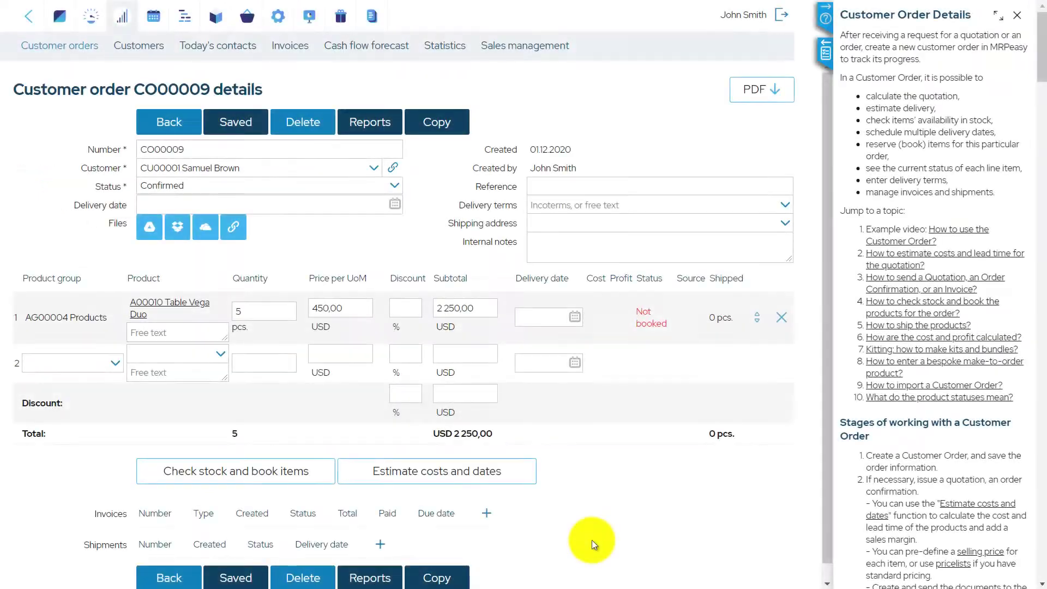
pyautogui.click(256, 309)
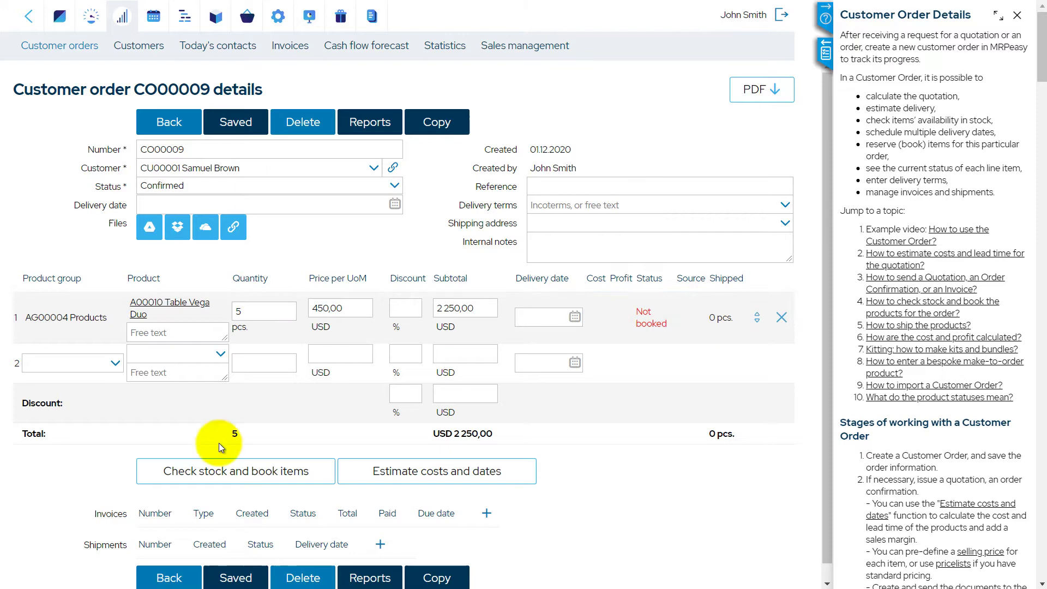
pyautogui.click(216, 471)
pyautogui.click(21, 251)
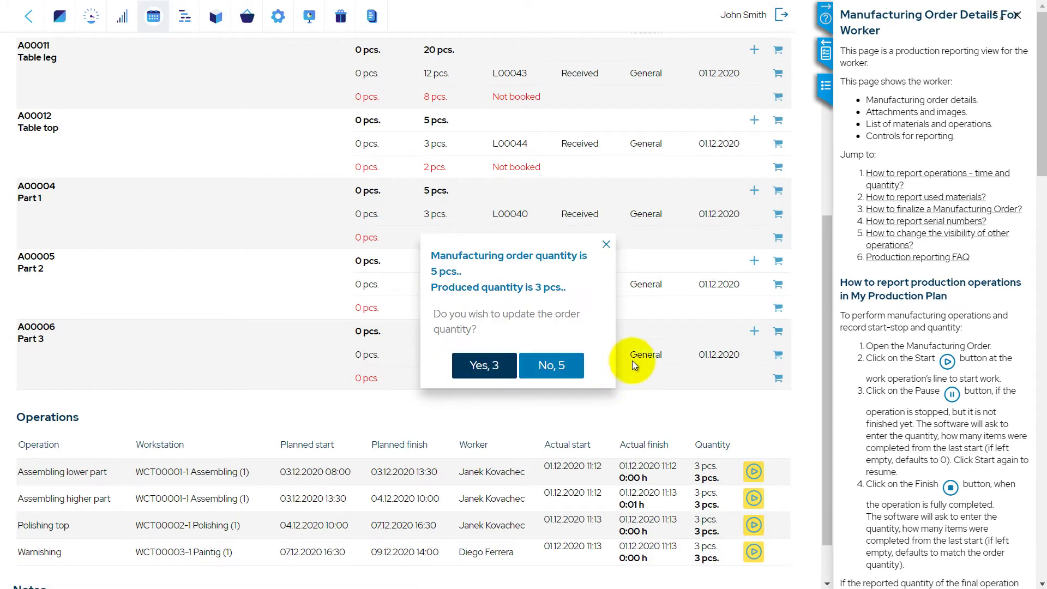
pyautogui.click(551, 365)
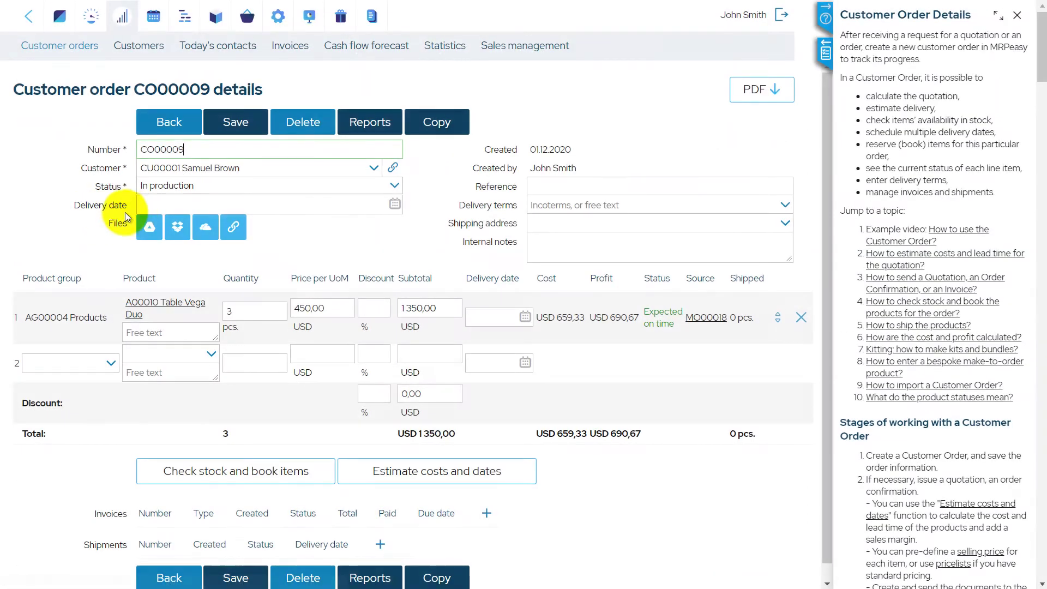
pyautogui.click(266, 315)
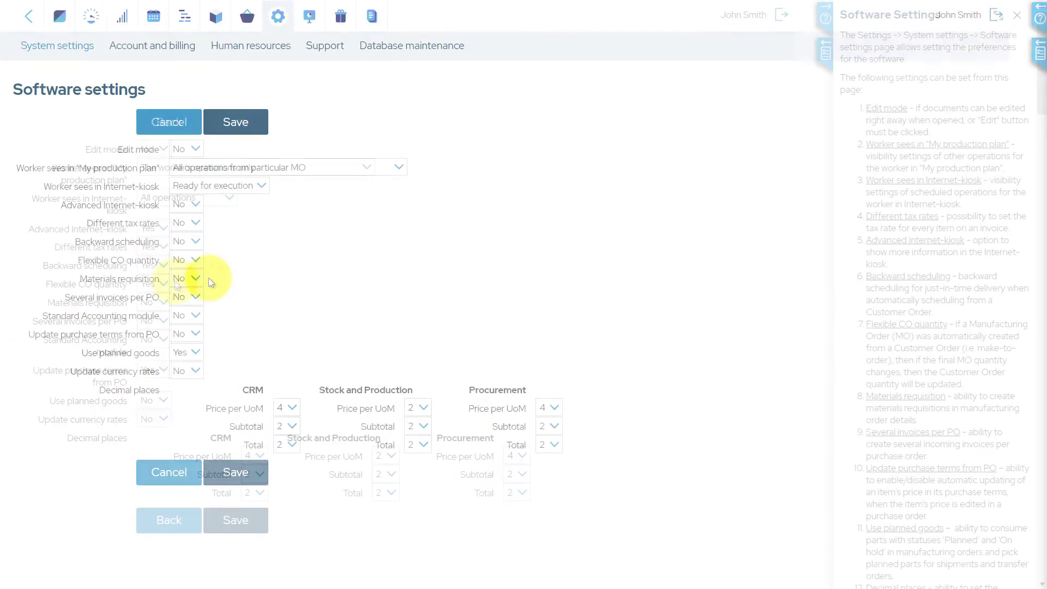
# Review the Materials requisition options, then open MO00018's materials requisition from the Materials CSV menu
pyautogui.click(193, 279)
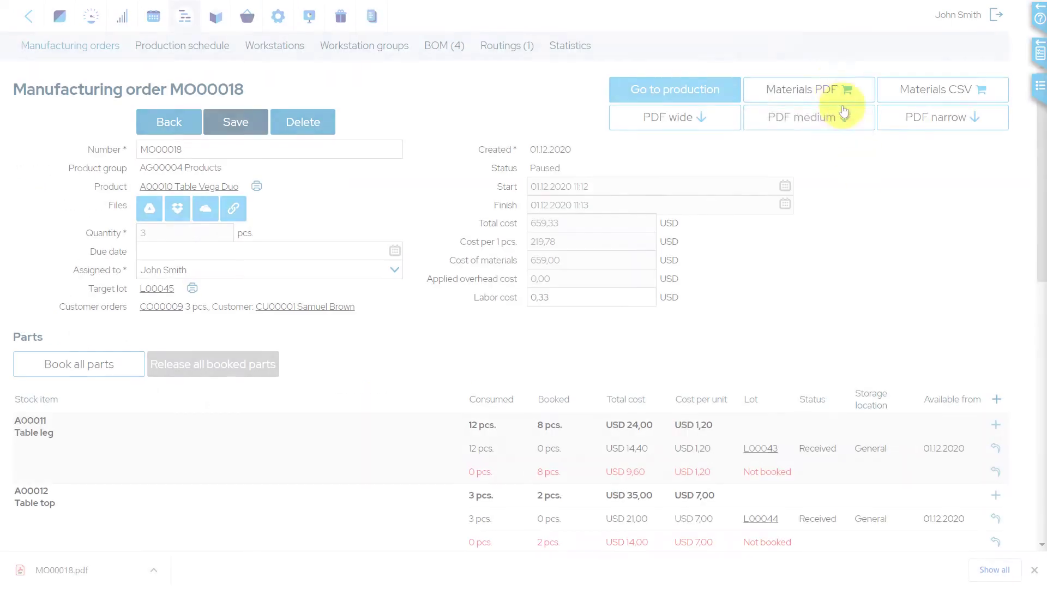
pyautogui.moveTo(848, 88)
pyautogui.moveTo(909, 88)
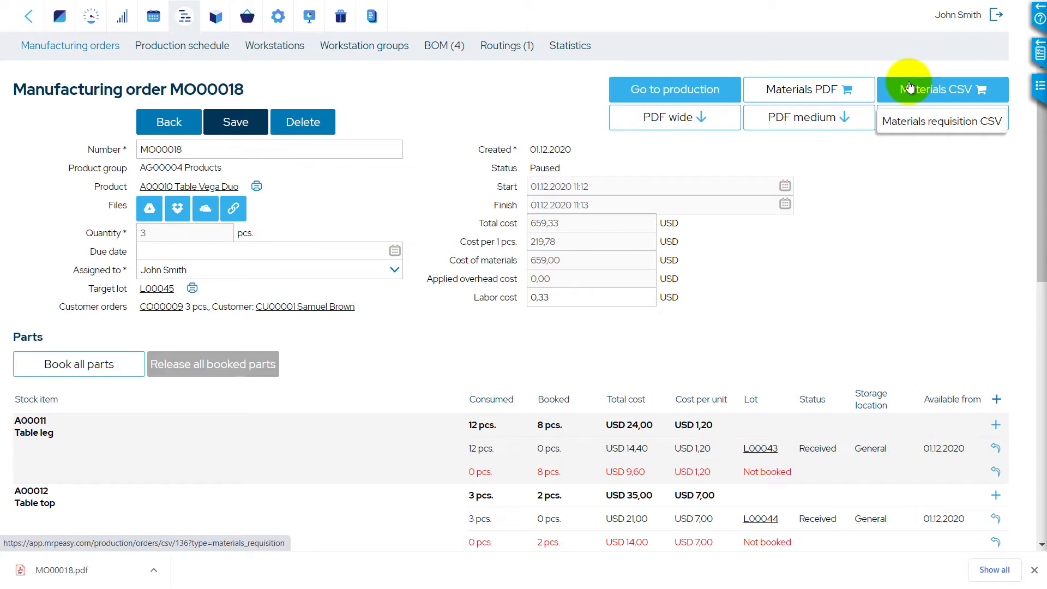
pyautogui.click(909, 87)
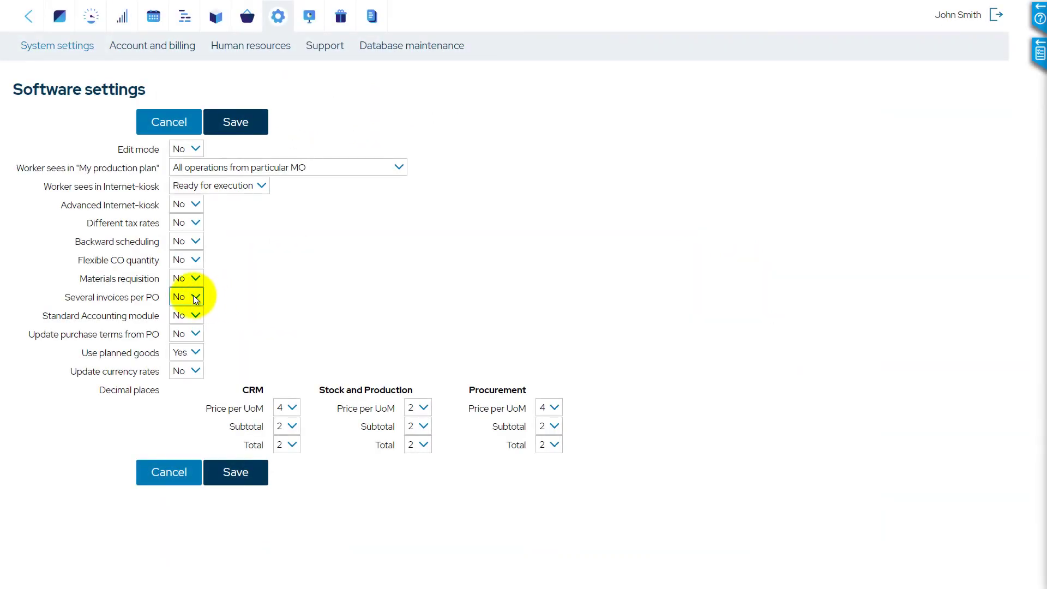
# Check the Several invoices per PO option, then scroll PO00002 down to its invoices PB00001 and PB00002
pyautogui.click(193, 295)
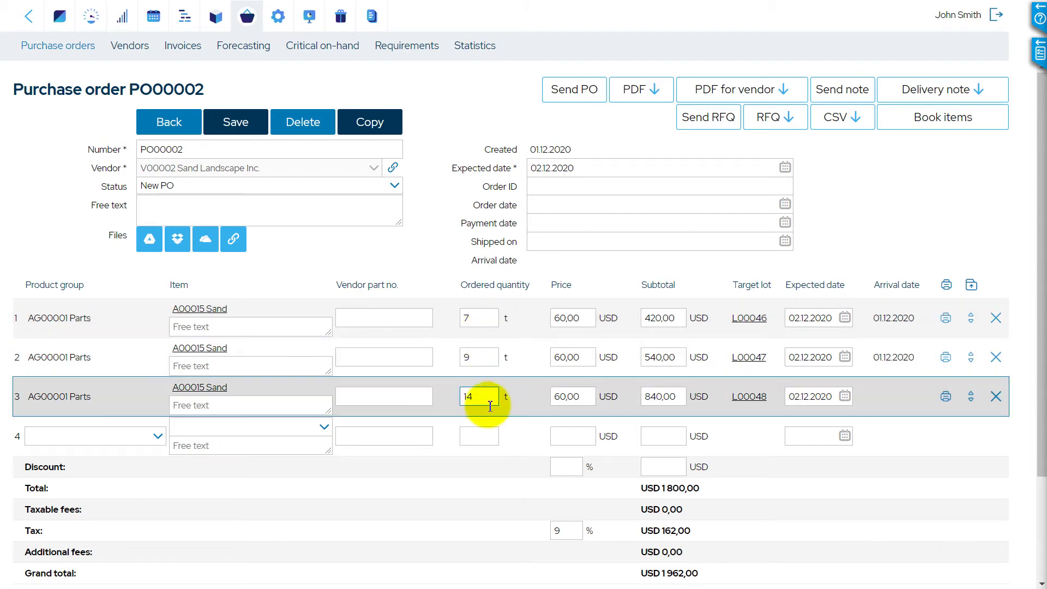
pyautogui.scroll(-1, 485, 466)
pyautogui.scroll(-2, 485, 466)
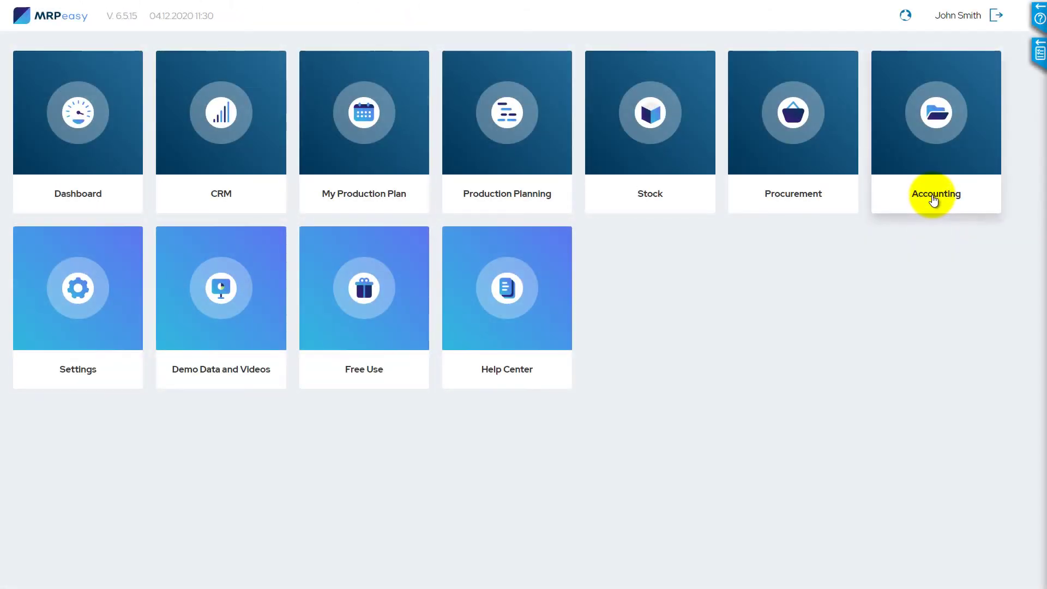
# Open the Accounting module from the home screen
pyautogui.click(932, 194)
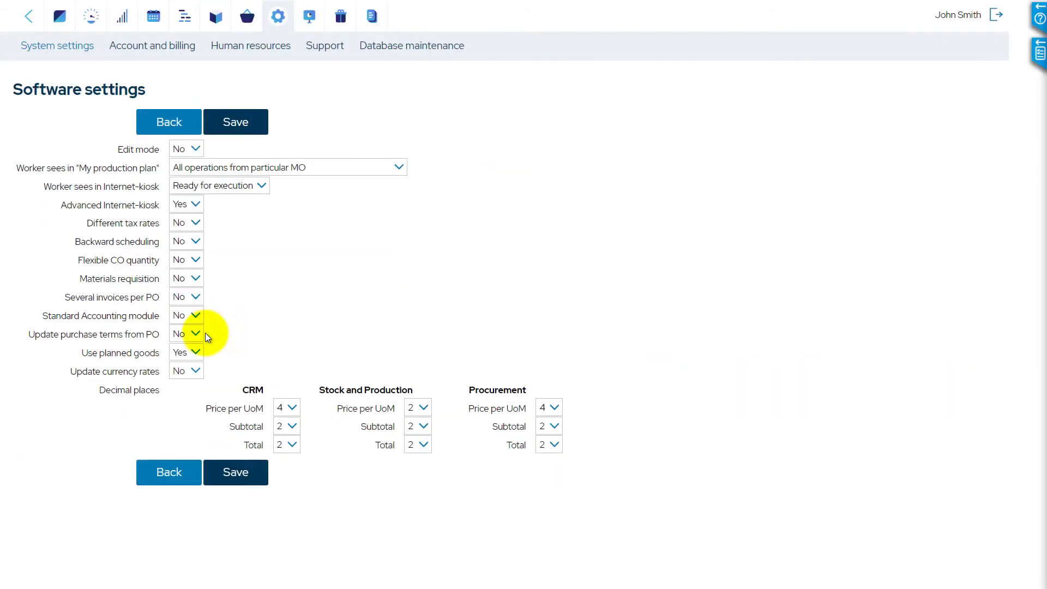
# Keep Update purchase terms from PO at No, then review the Use planned goods setting
pyautogui.click(197, 333)
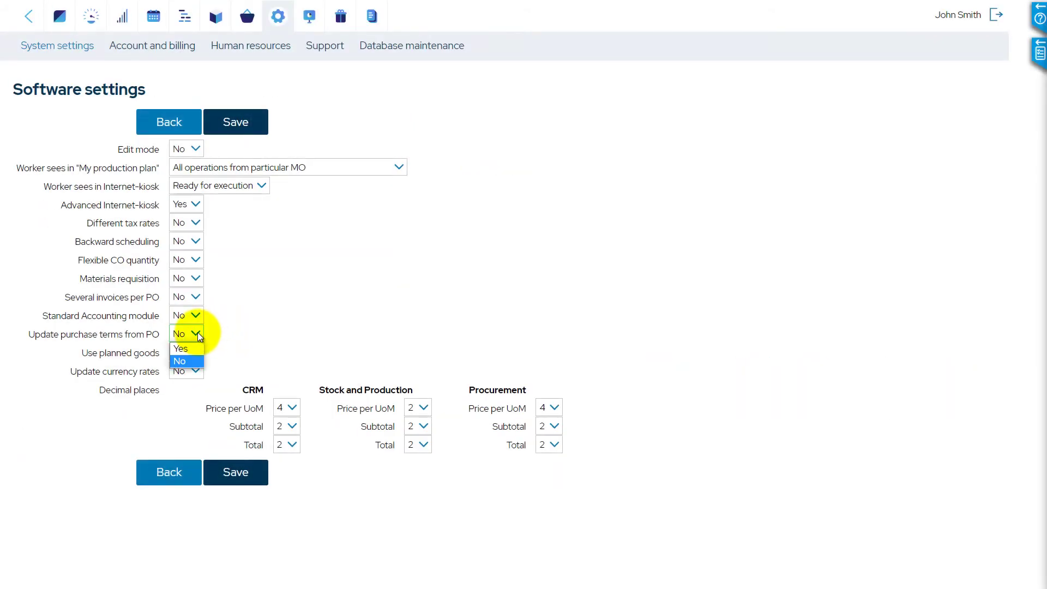
pyautogui.click(189, 365)
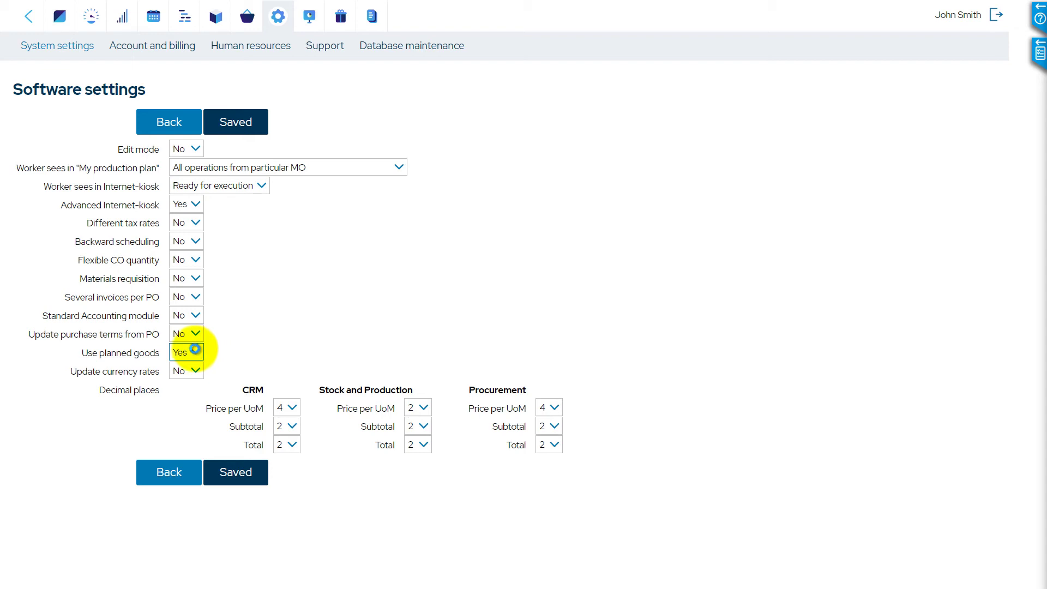
pyautogui.click(197, 353)
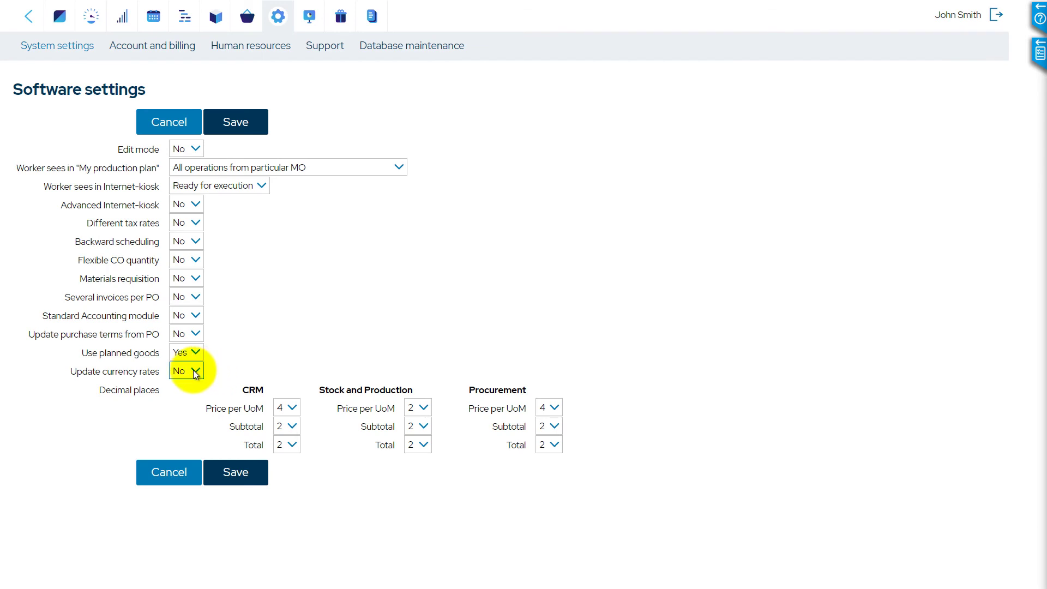
pyautogui.click(193, 370)
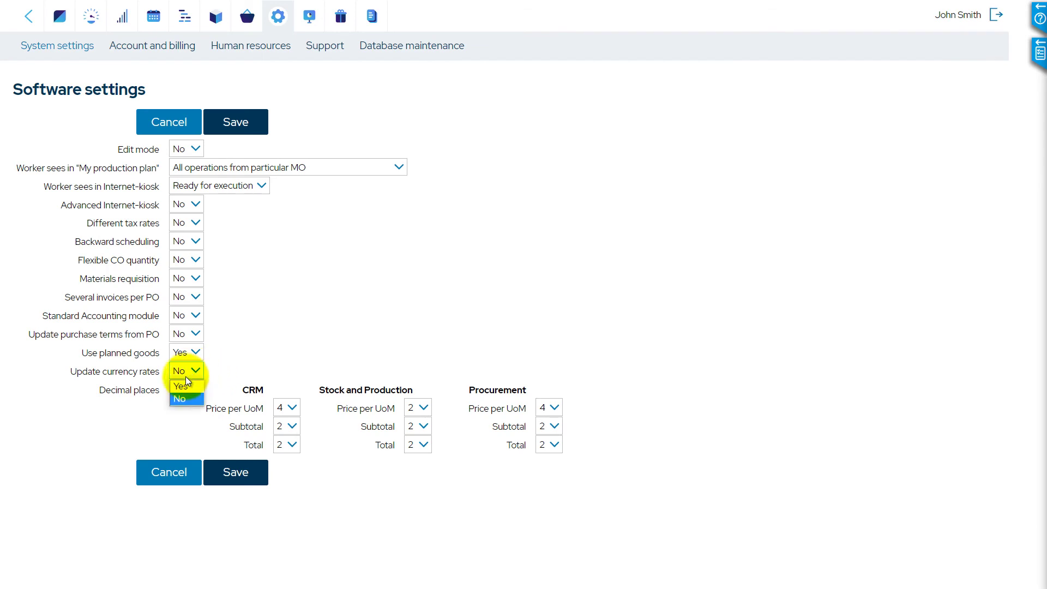
pyautogui.click(183, 381)
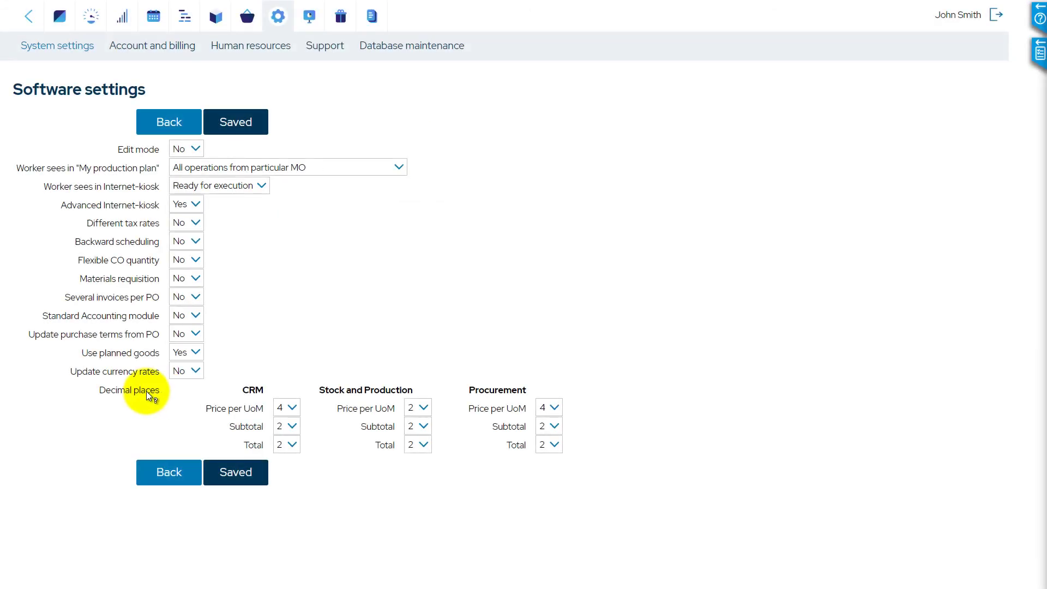
# Check the Procurement Price per UoM decimal choices, then inspect Part 1's 0,0236 USD price on PO00005
pyautogui.moveTo(146, 391)
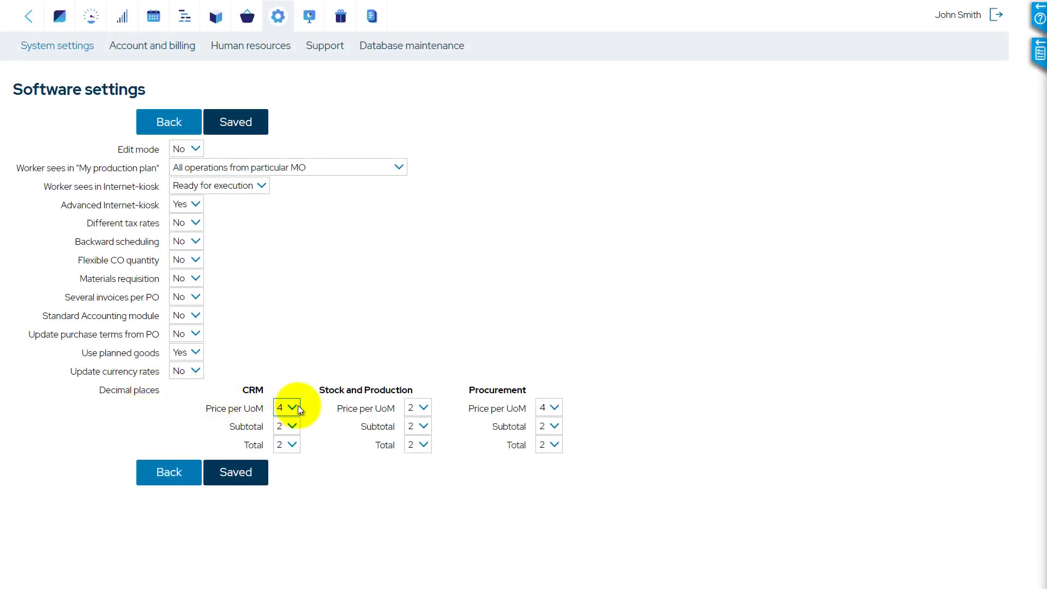
pyautogui.moveTo(404, 410)
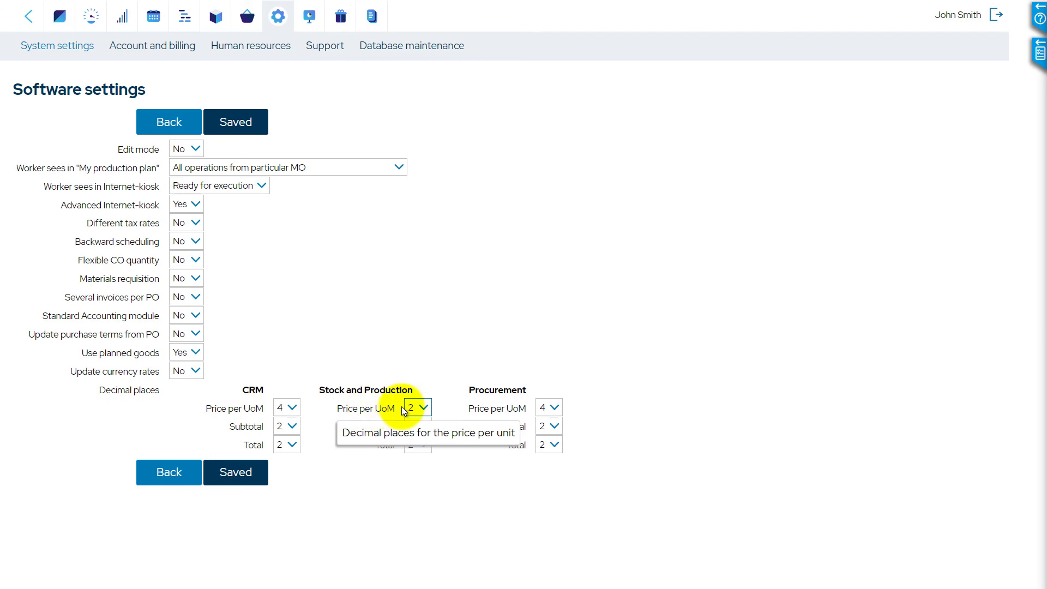
pyautogui.click(544, 413)
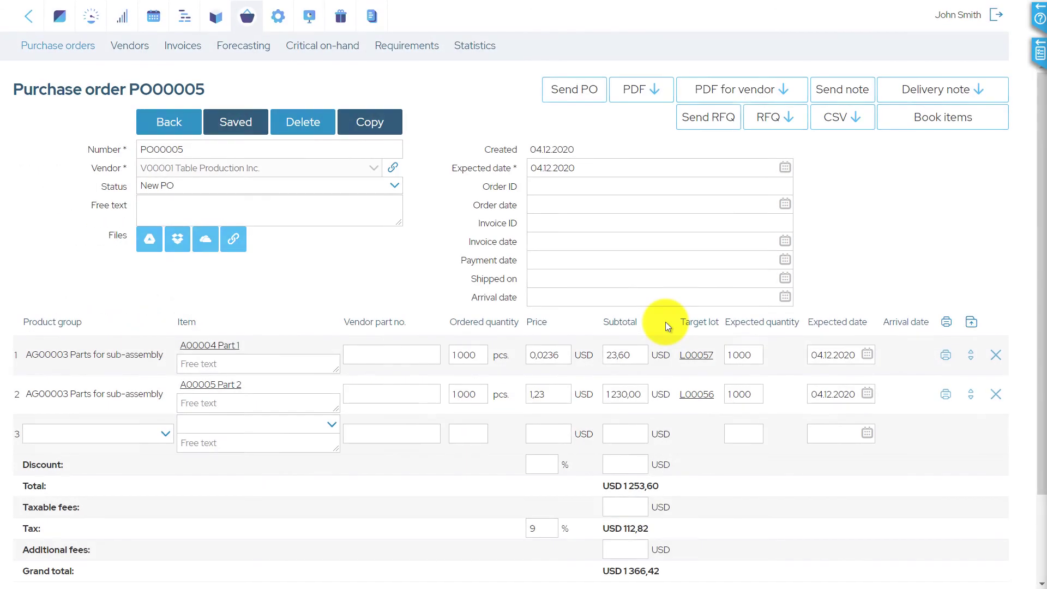
pyautogui.click(569, 359)
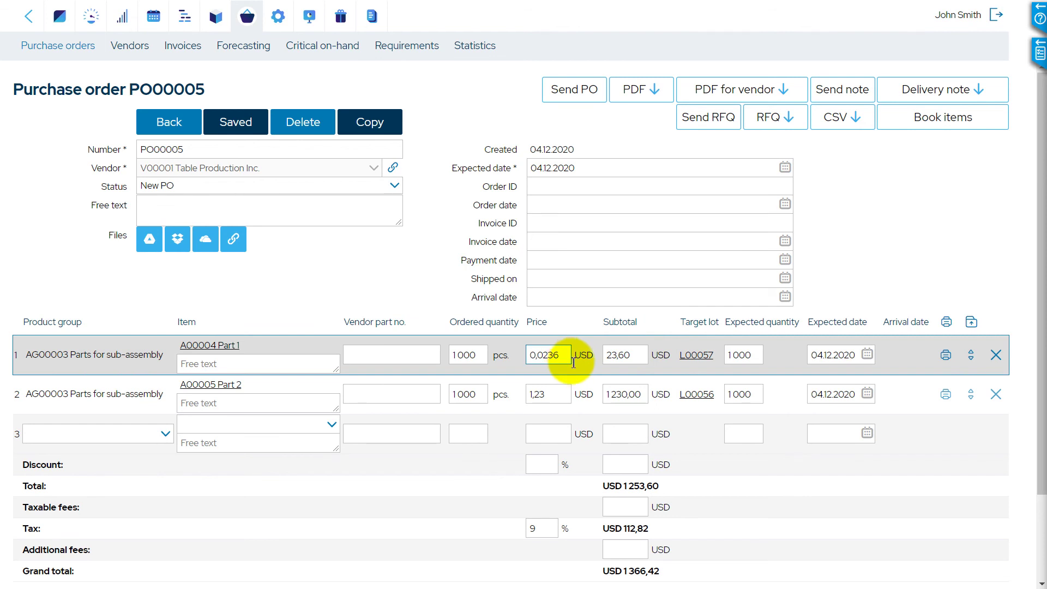
pyautogui.click(633, 481)
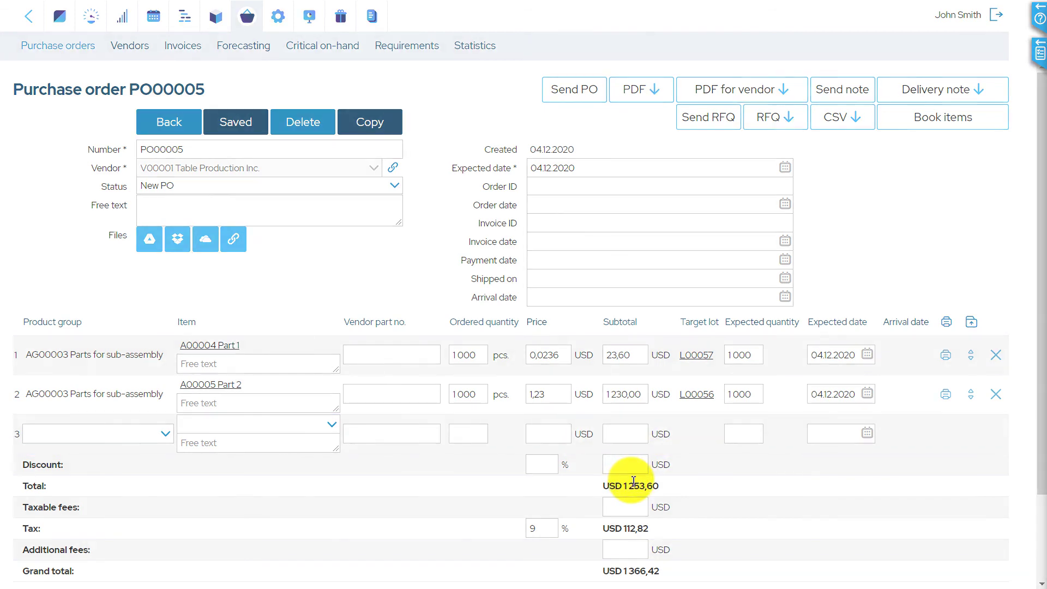